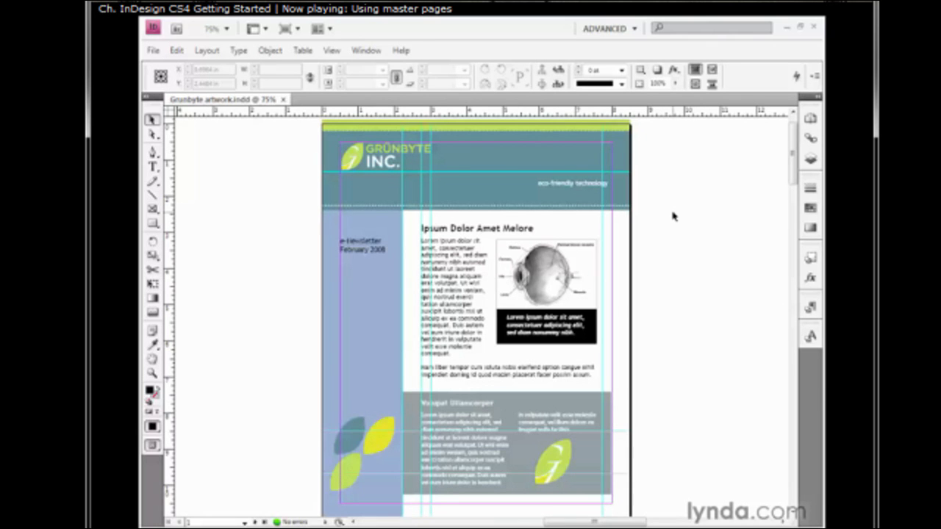
Select the cover's Grünbyte logo, text and banner, excluding the blue left column, and cut them
key("shift+Page_Down")
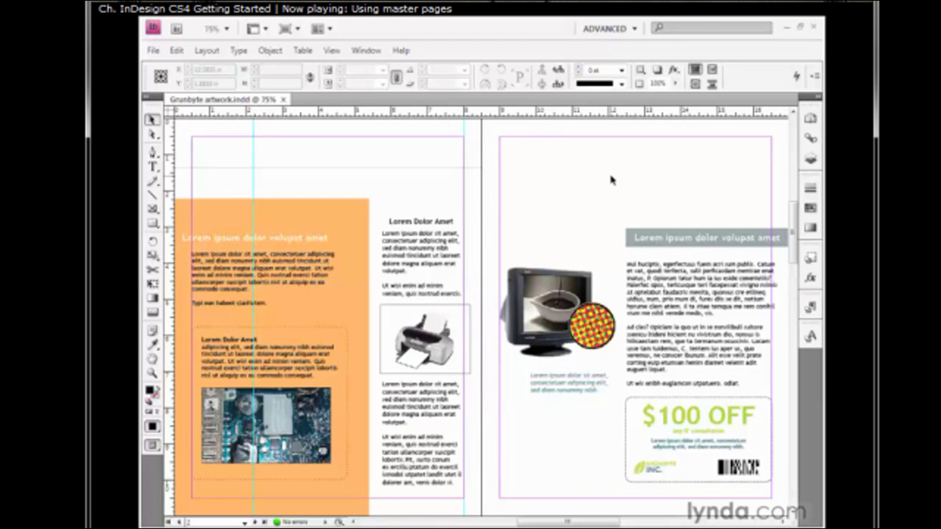
key("alt+Page_Up")
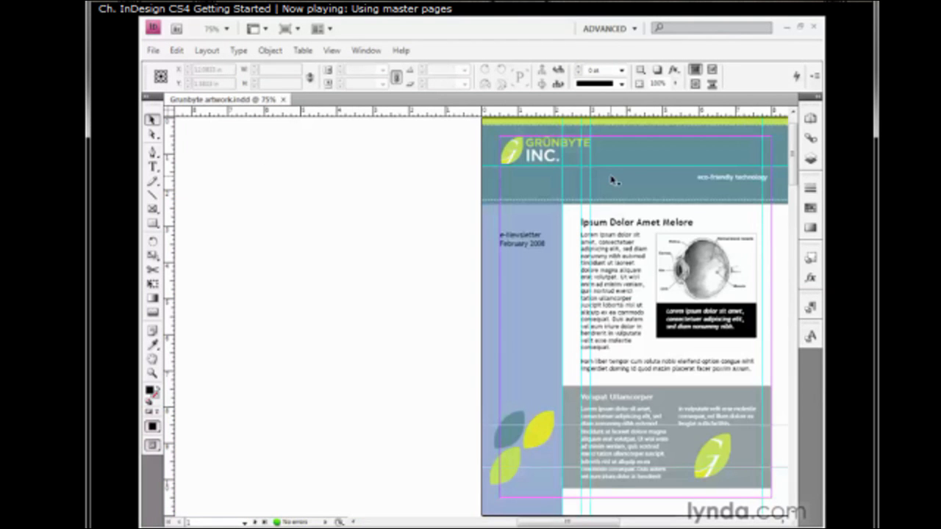
left_click_drag(614, 182, 479, 258)
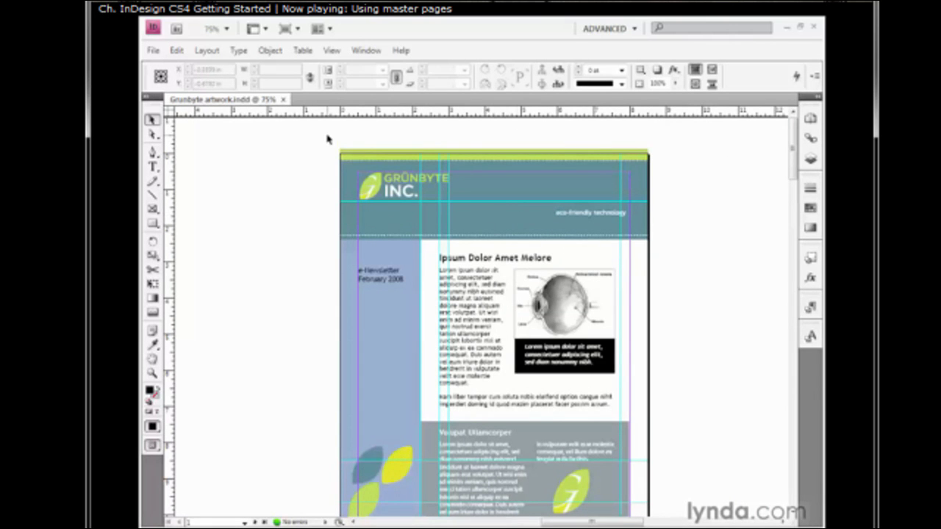
left_click_drag(322, 133, 666, 253)
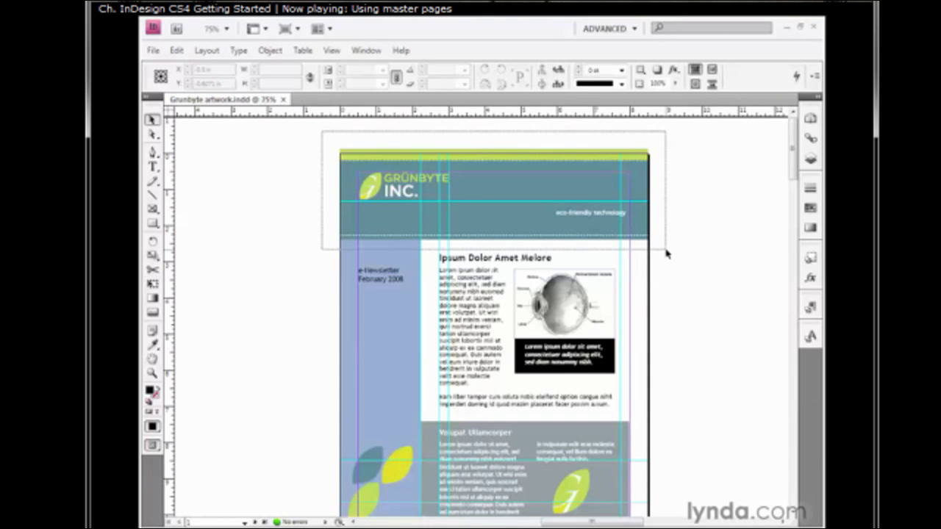
left_click_drag(666, 254, 666, 254)
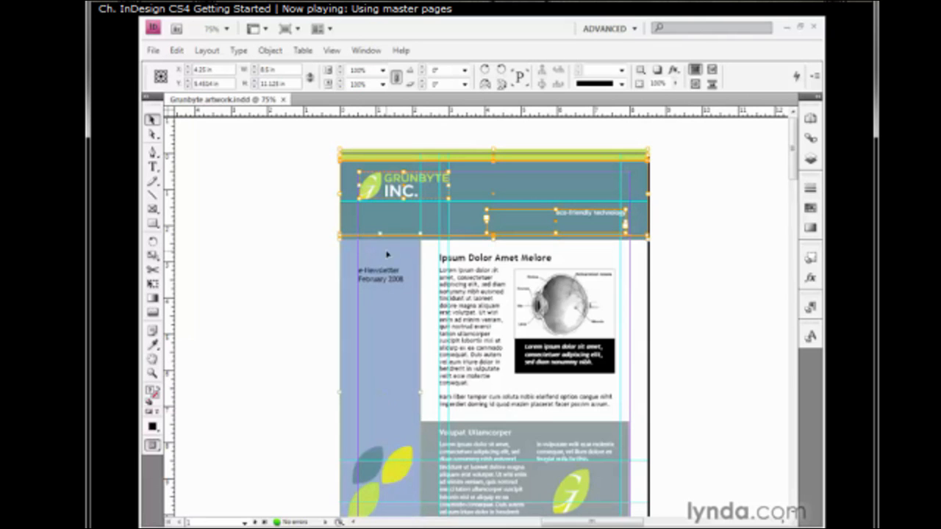
left_click(381, 356, "shift")
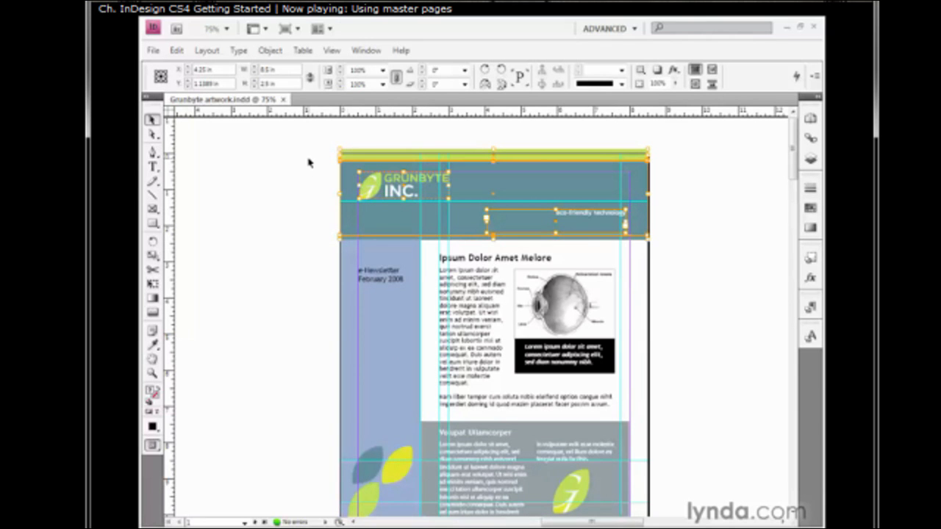
left_click(178, 50)
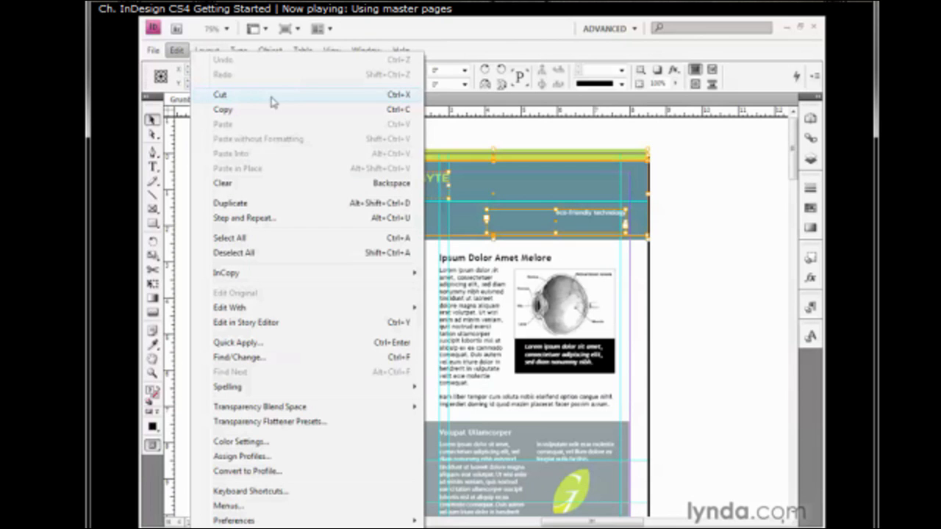
left_click(356, 103)
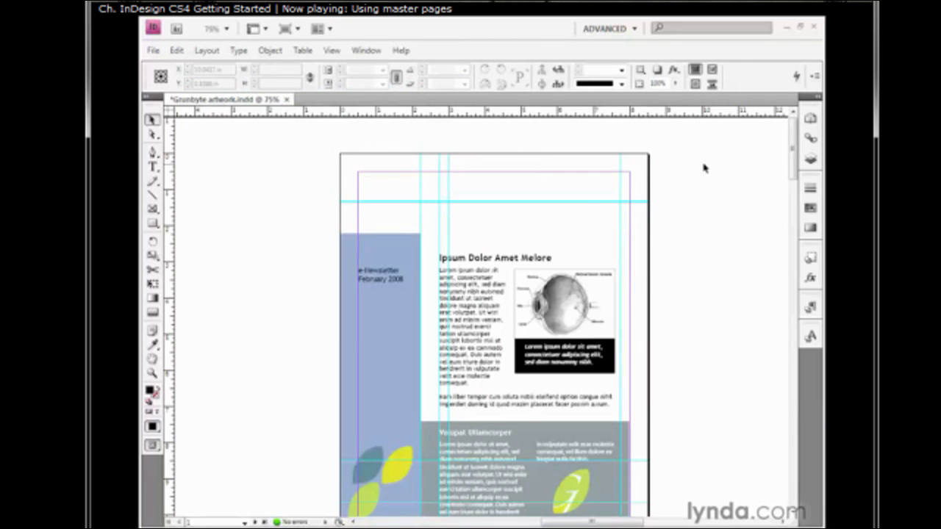
Open A-Master from the Pages panel to edit its blank page
left_click(811, 123)
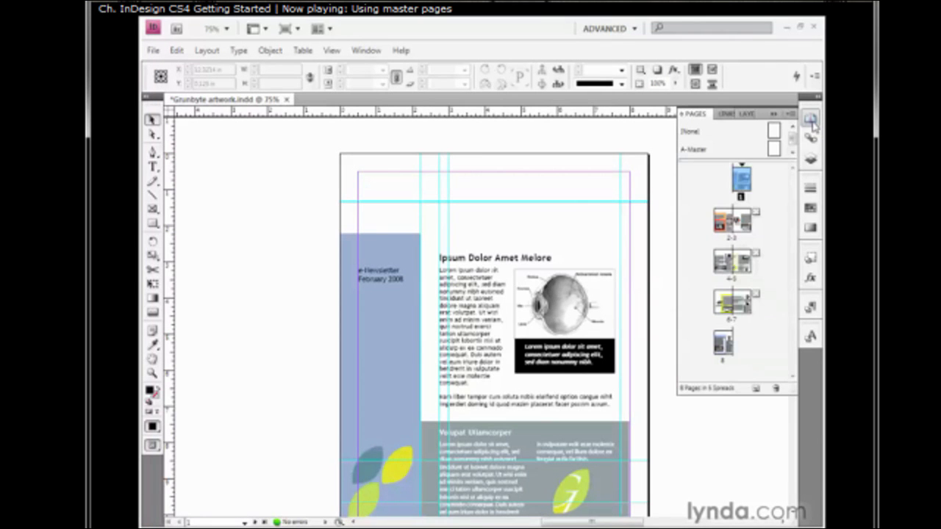
double_click(693, 152)
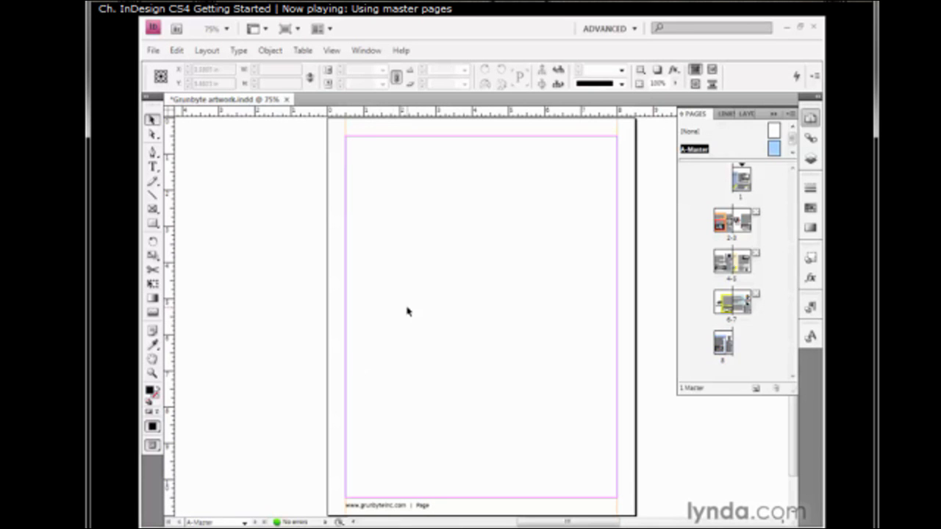
Paste the cut header artwork onto the A-Master with Paste in Place
key("space")
left_click_drag(407, 298, 407, 332)
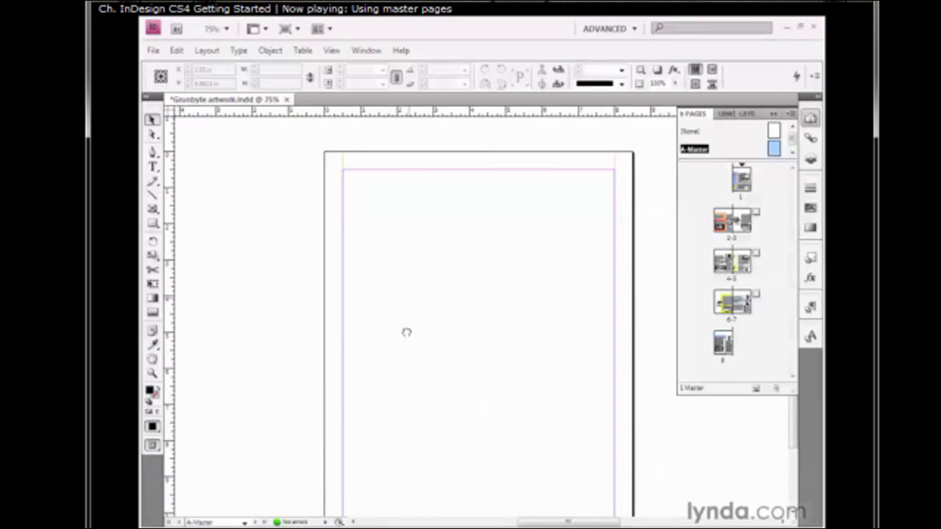
left_click(177, 50)
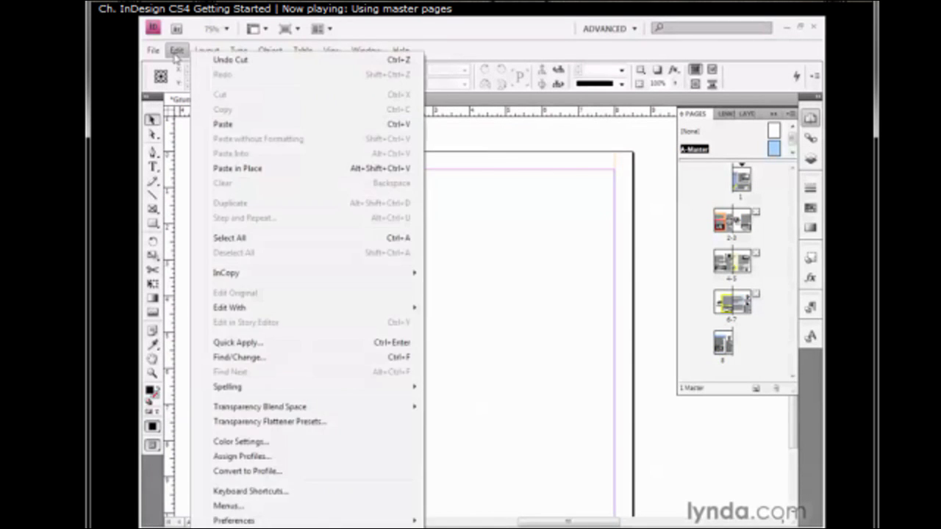
left_click(305, 172)
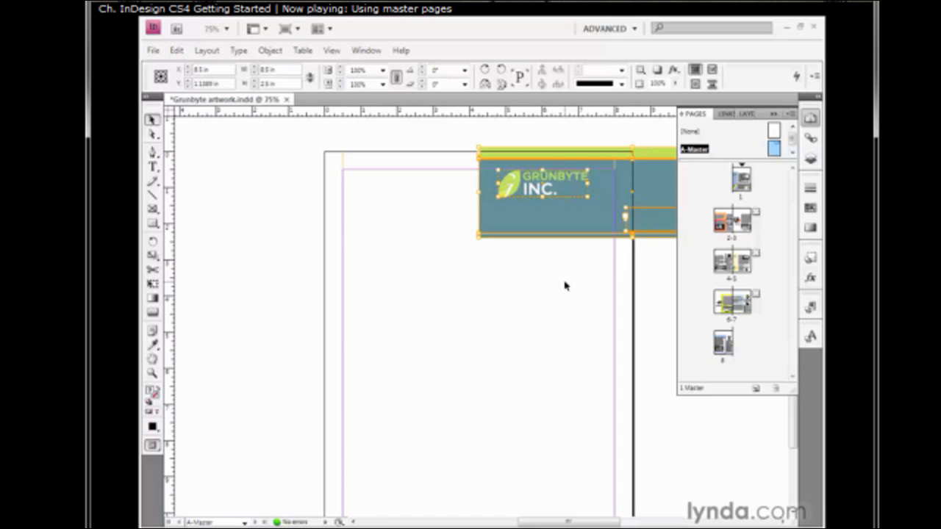
Move the header banner group onto the top of the left master page
left_click_drag(565, 269, 421, 269)
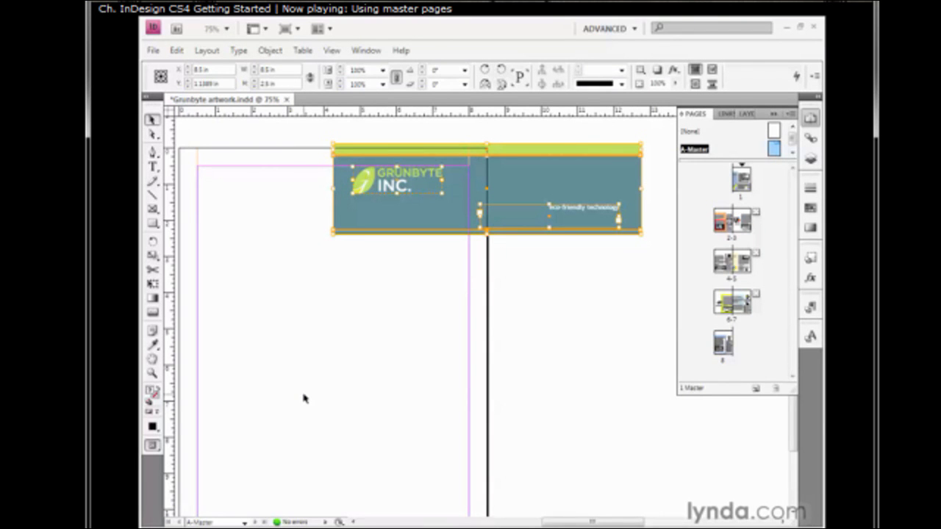
left_click_drag(319, 346, 349, 347)
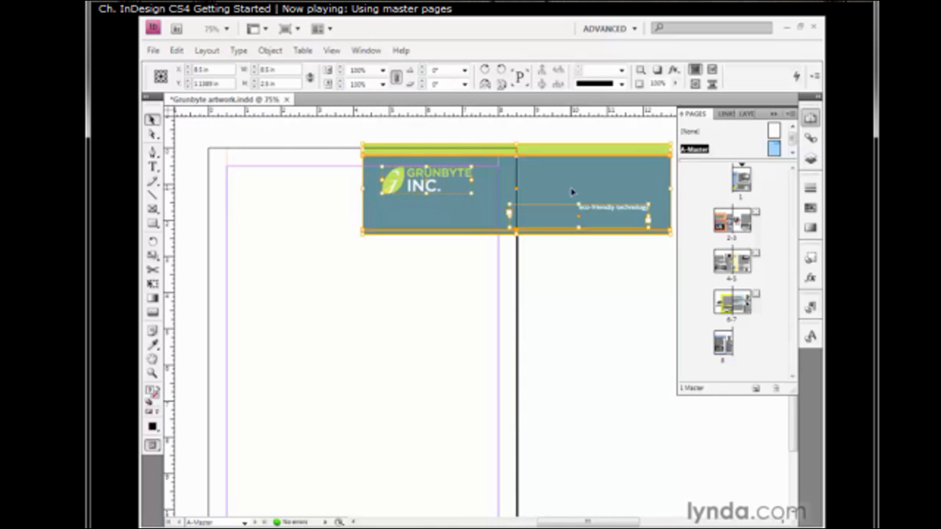
left_click_drag(572, 193, 417, 201)
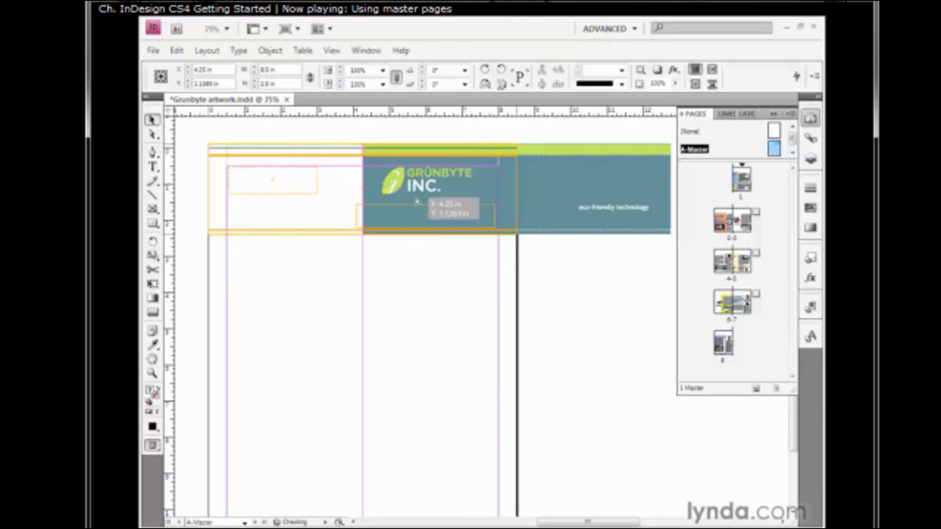
left_click_drag(416, 202, 416, 201)
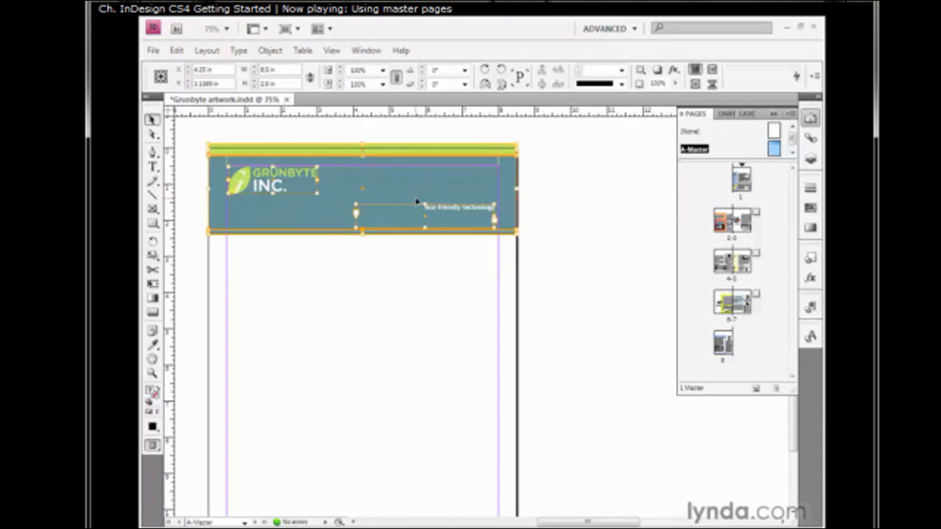
Select pages 1 through 8 and apply A-Master to them with Apply Master to Pages
left_click(565, 238)
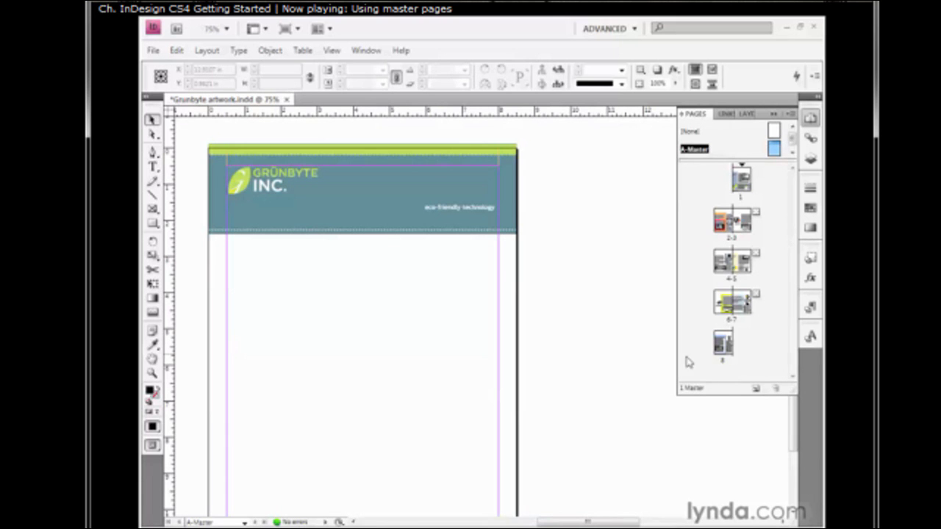
left_click(742, 188)
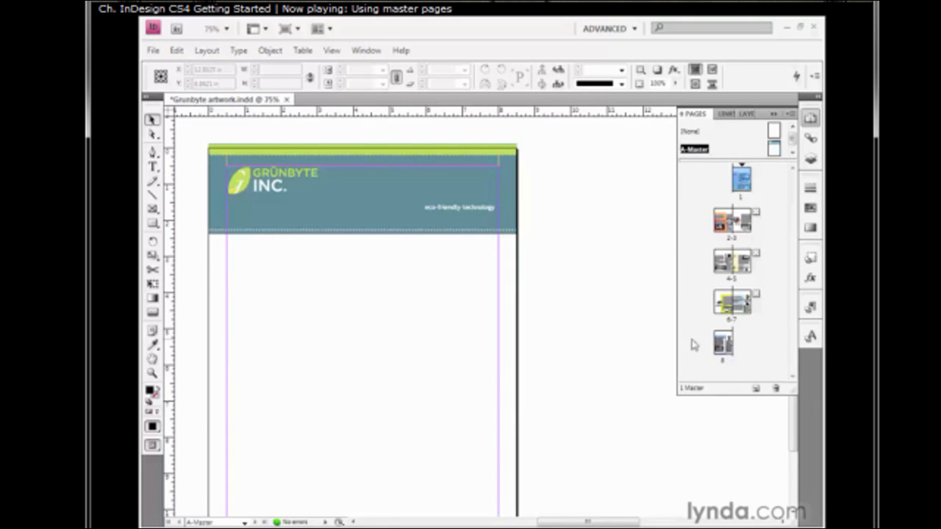
left_click(724, 355, "shift")
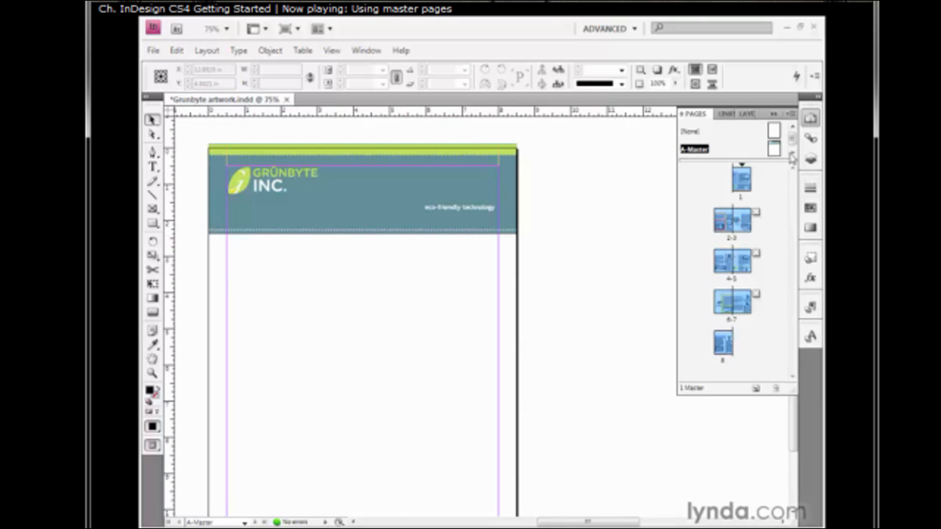
left_click(788, 116)
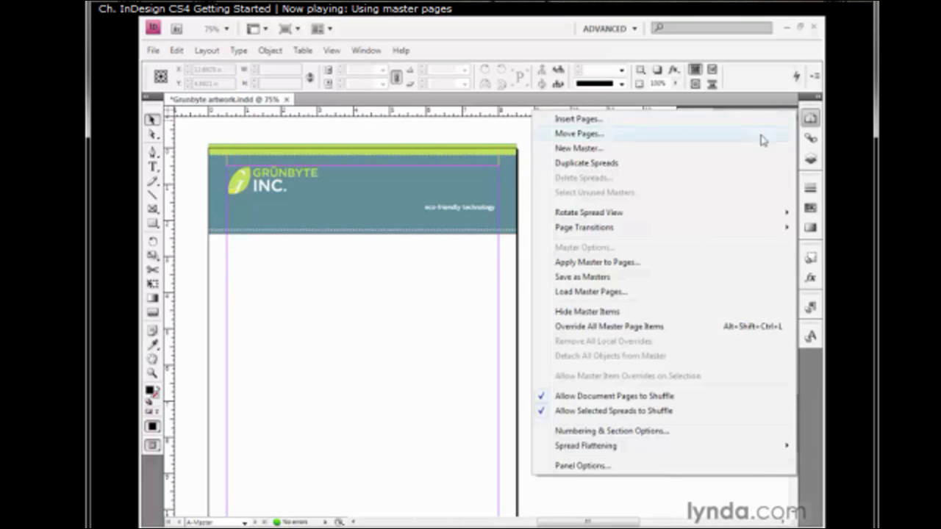
left_click(727, 269)
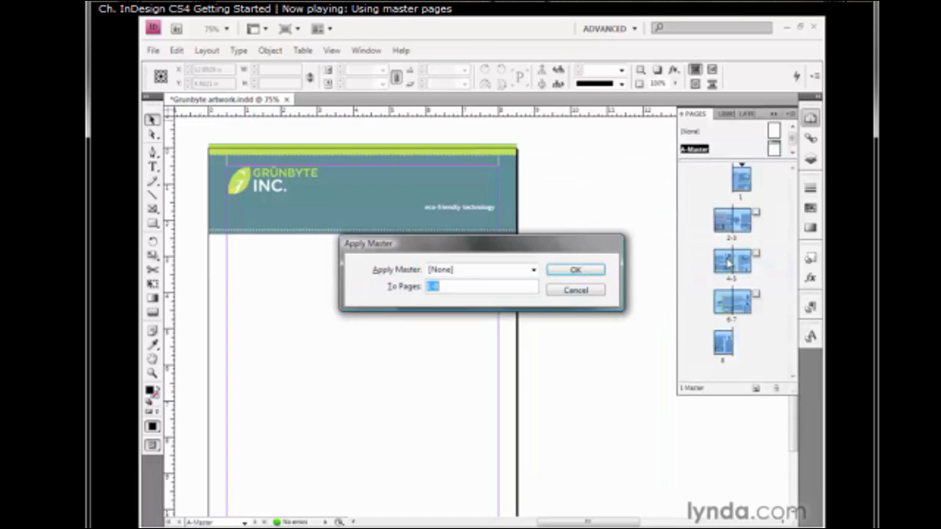
left_click(533, 271)
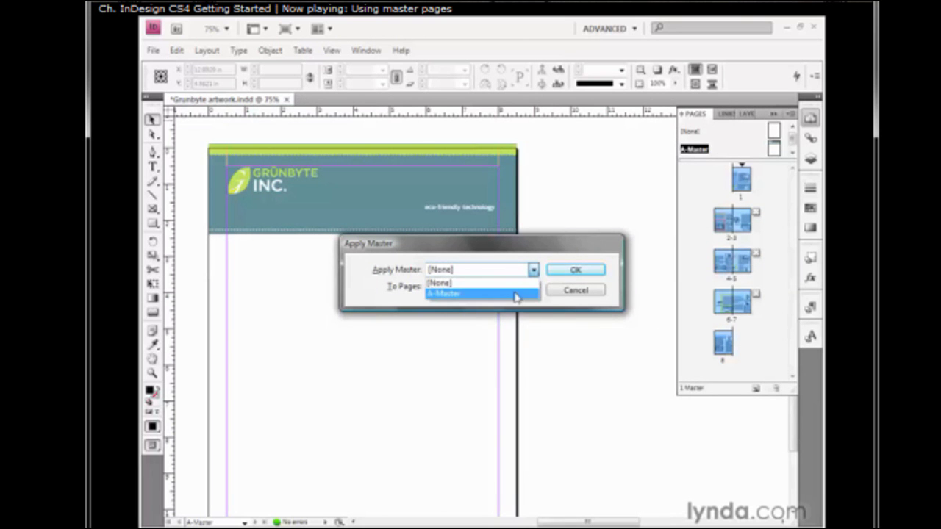
left_click(516, 295)
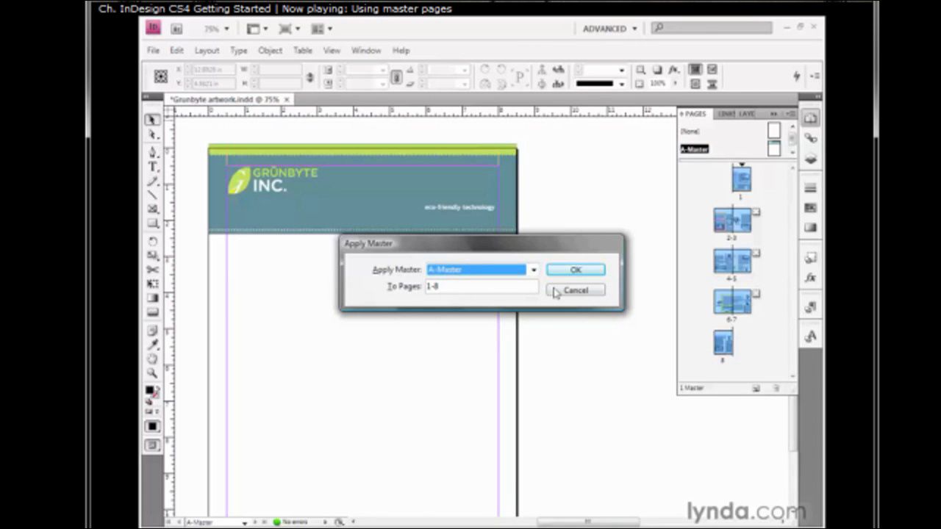
left_click(574, 270)
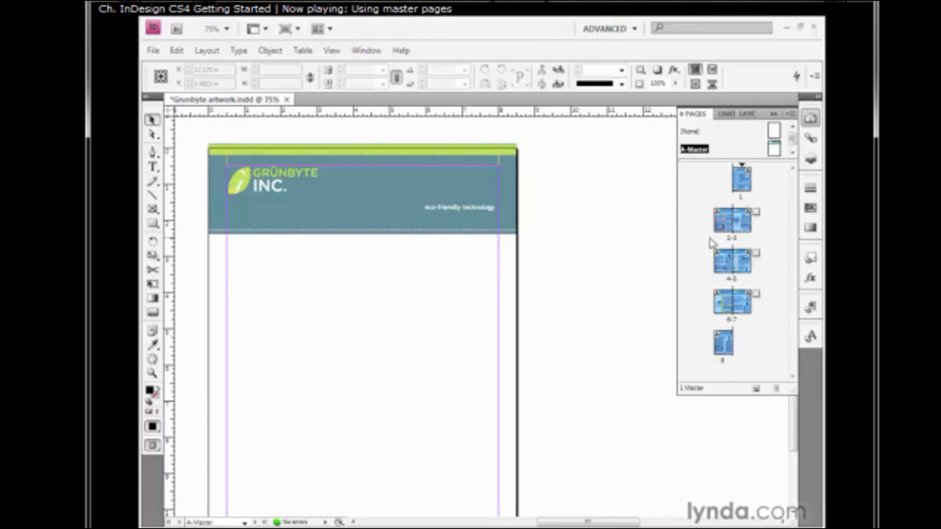
Display spread 2-3 and pan down to check the master footer
double_click(733, 241)
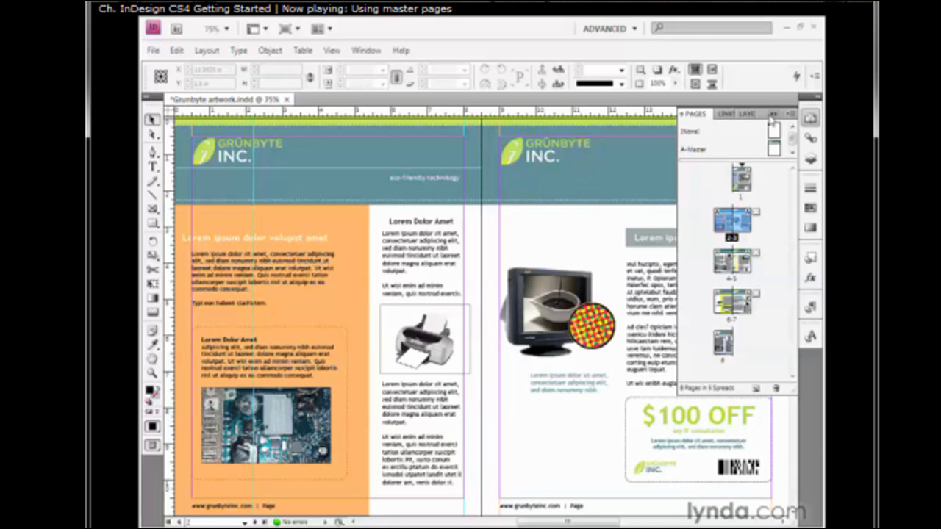
left_click(773, 115)
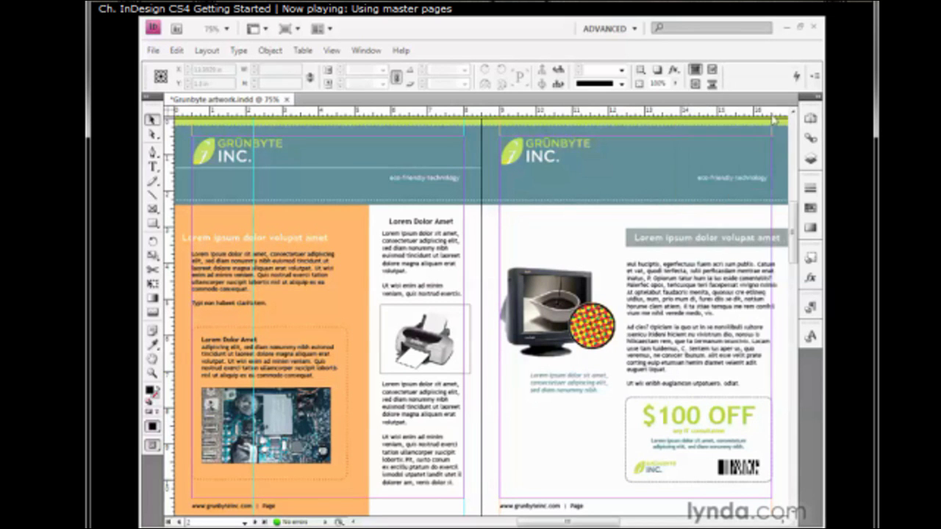
left_click_drag(460, 448, 473, 406)
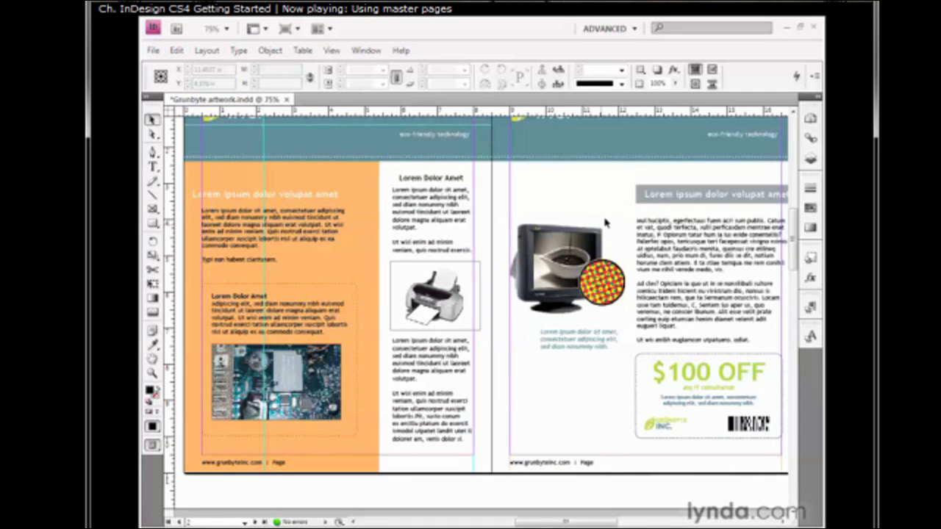
Set Number of Pages to 2 in A-Master's Master Options
left_click(812, 121)
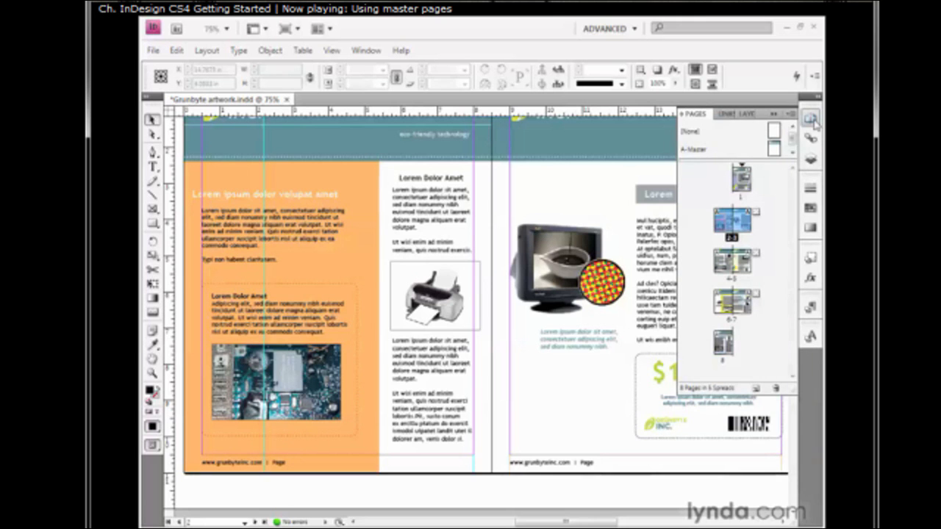
double_click(702, 151)
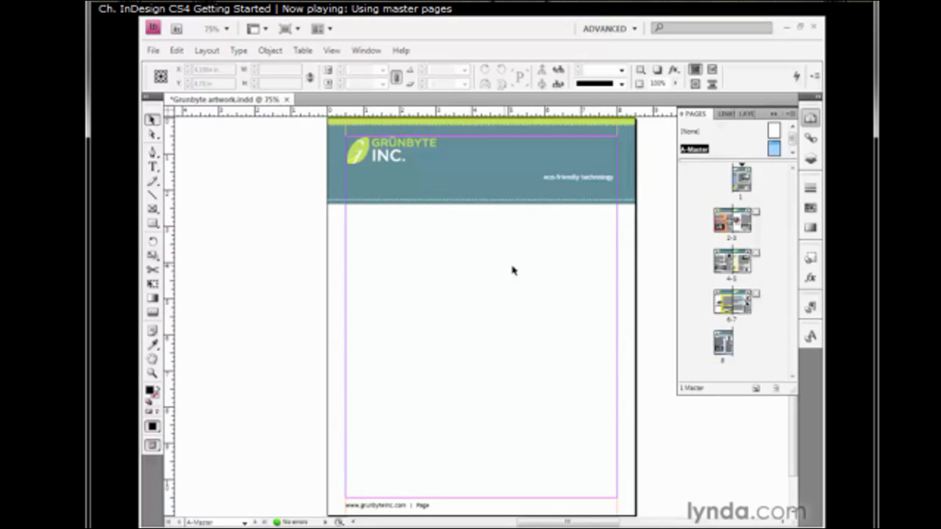
left_click(789, 115)
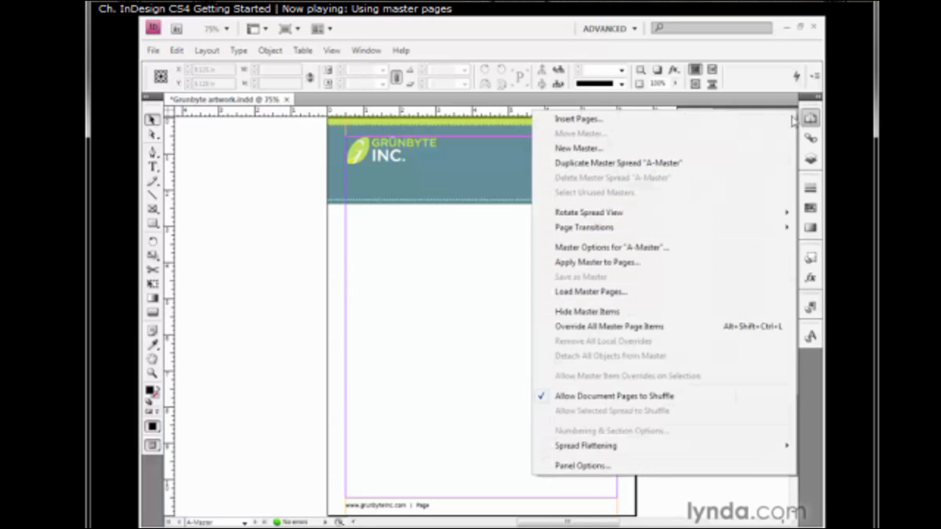
left_click(705, 250)
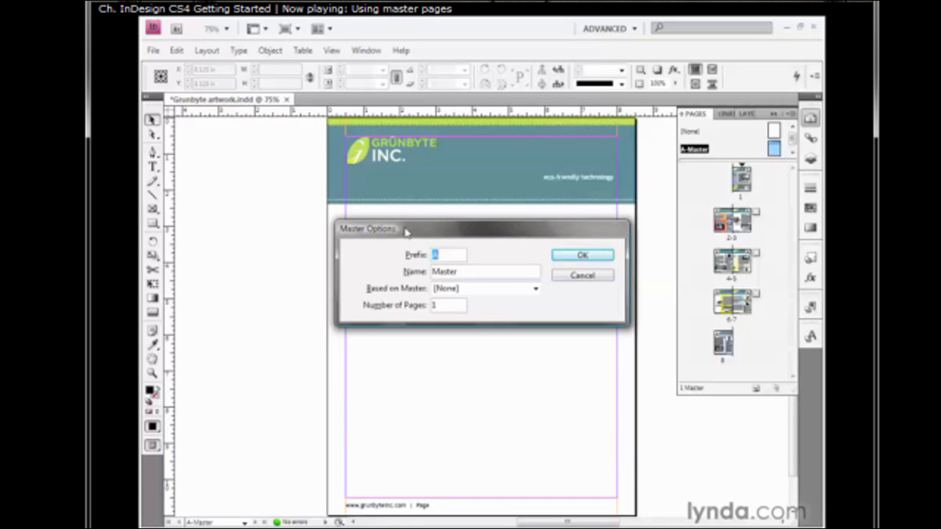
double_click(439, 309)
left_click(569, 257)
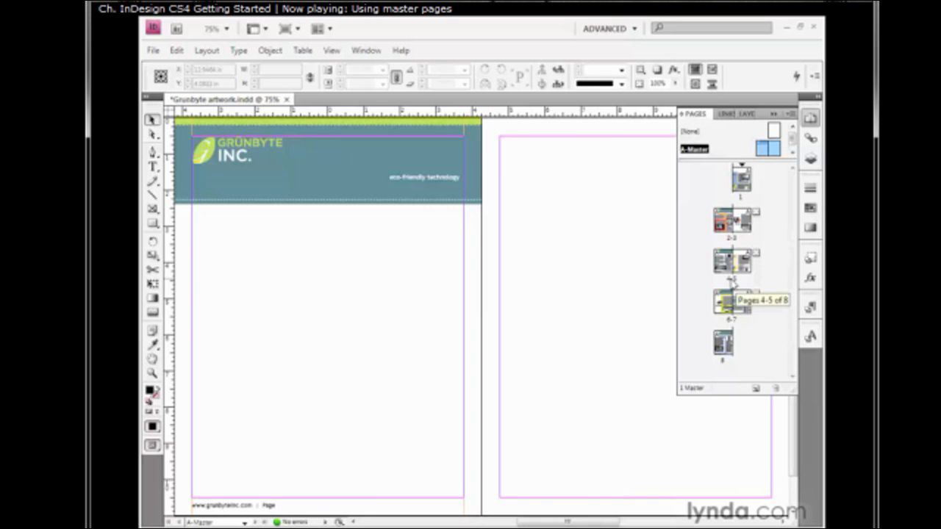
double_click(731, 281)
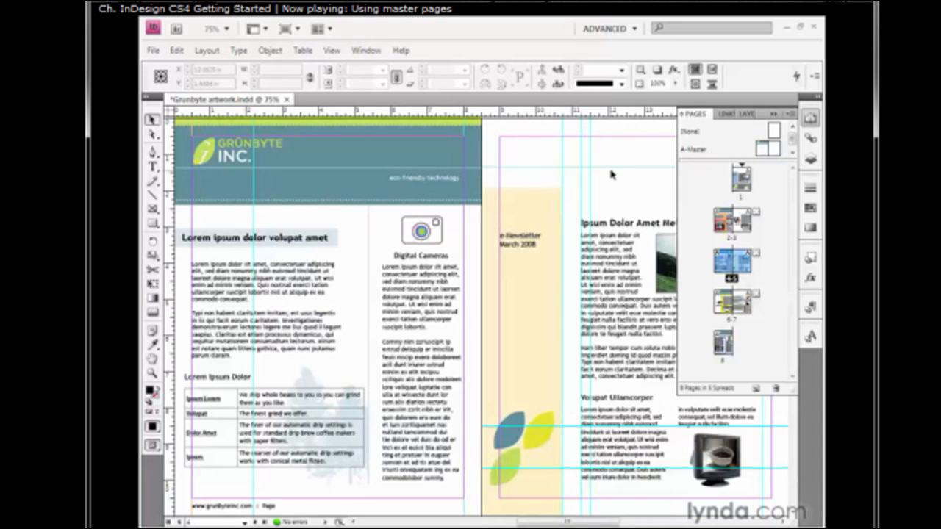
Alt-drag a copy of the left page's header artwork onto the right master page
double_click(691, 150)
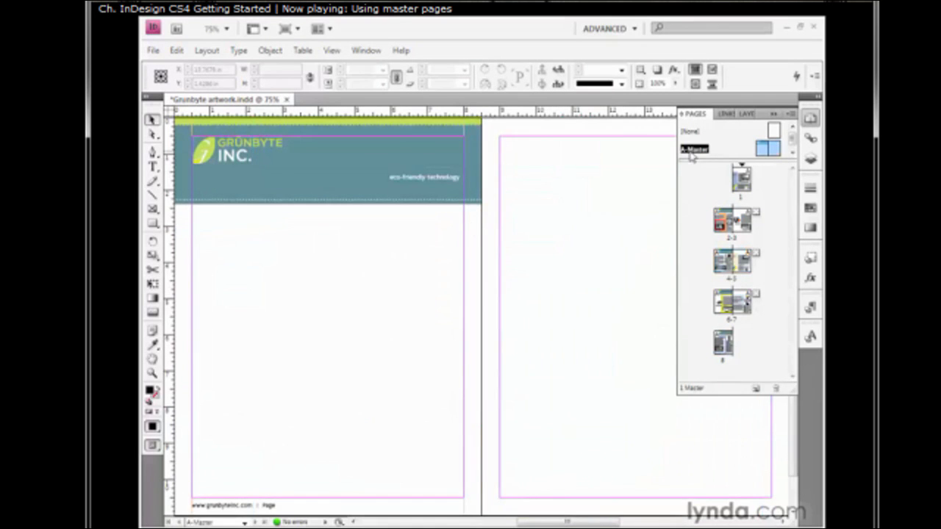
left_click_drag(464, 238, 488, 273)
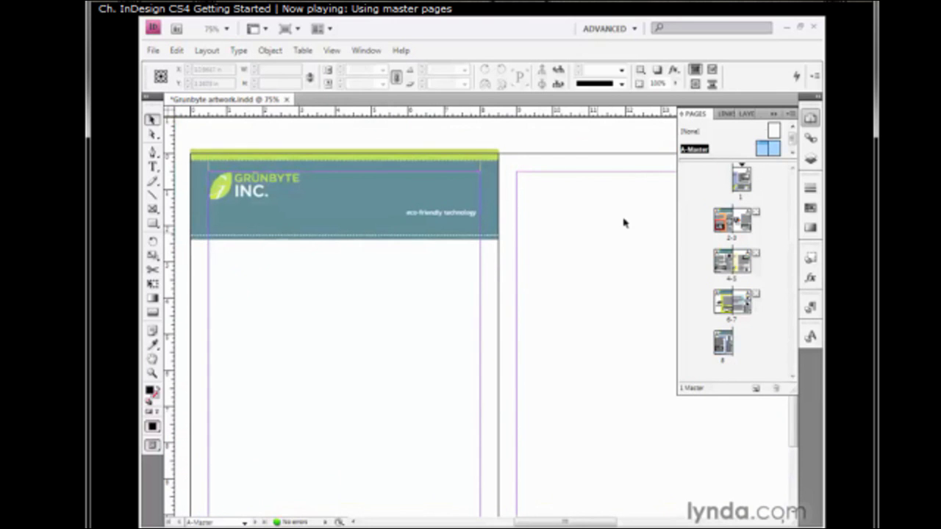
left_click(774, 115)
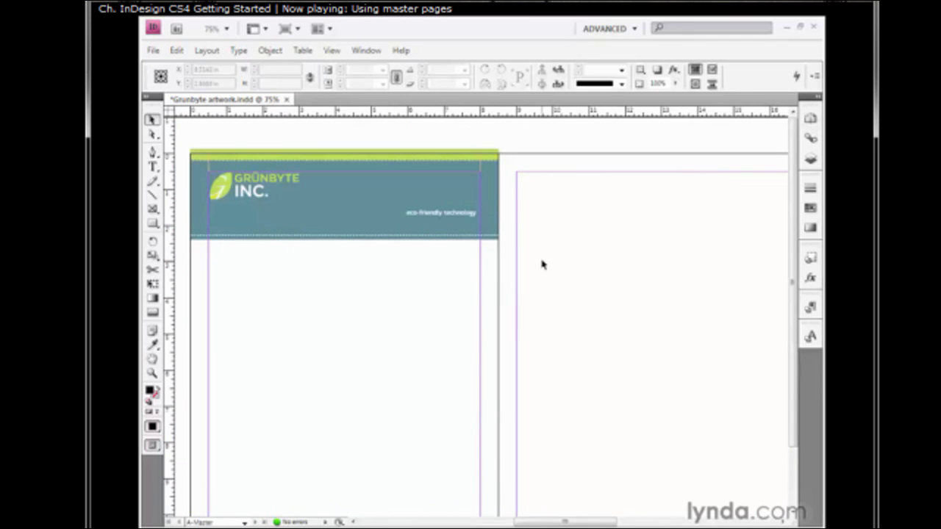
left_click_drag(544, 261, 187, 144)
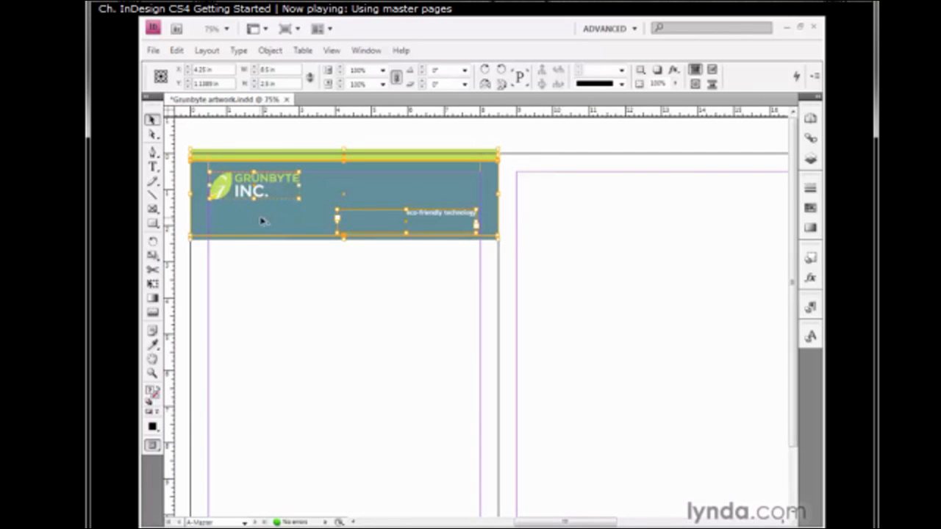
left_click_drag(253, 220, 564, 224)
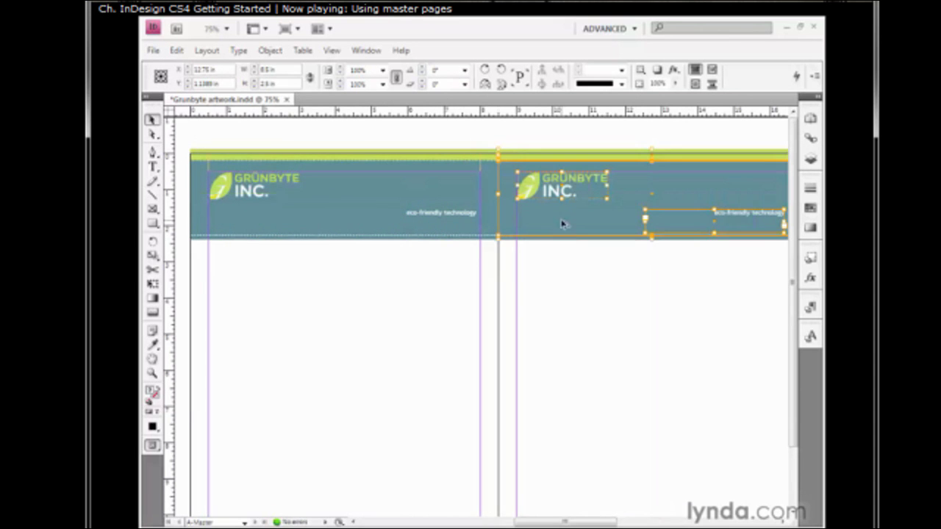
left_click(564, 277)
left_click_drag(532, 319, 531, 228)
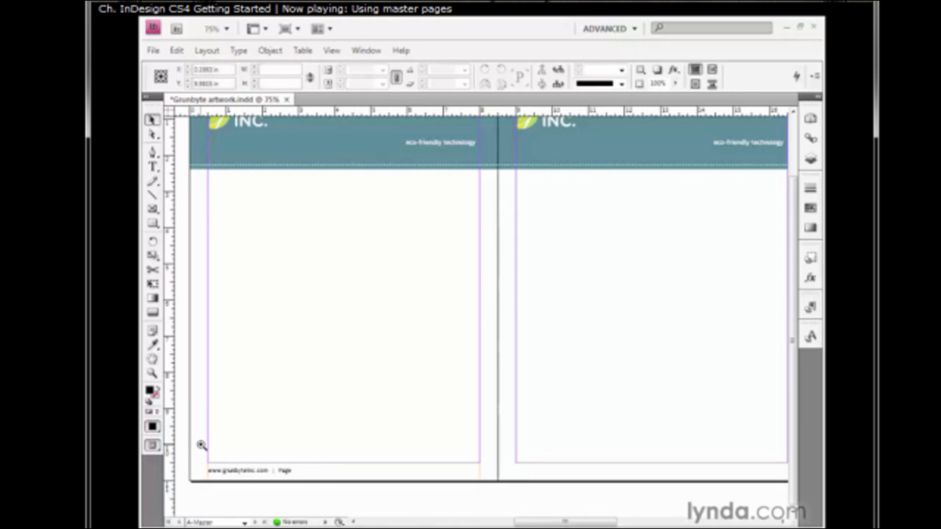
left_click_drag(202, 445, 329, 498)
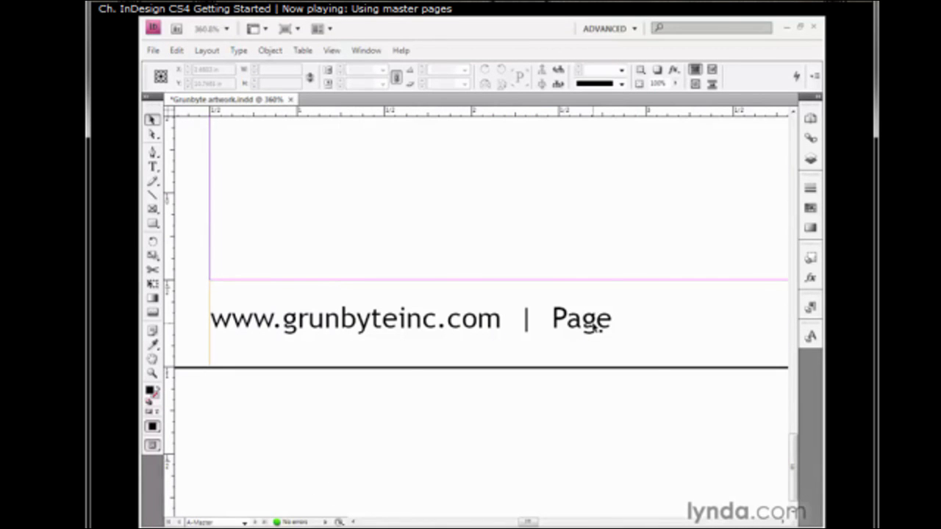
left_click(591, 324)
double_click(590, 324)
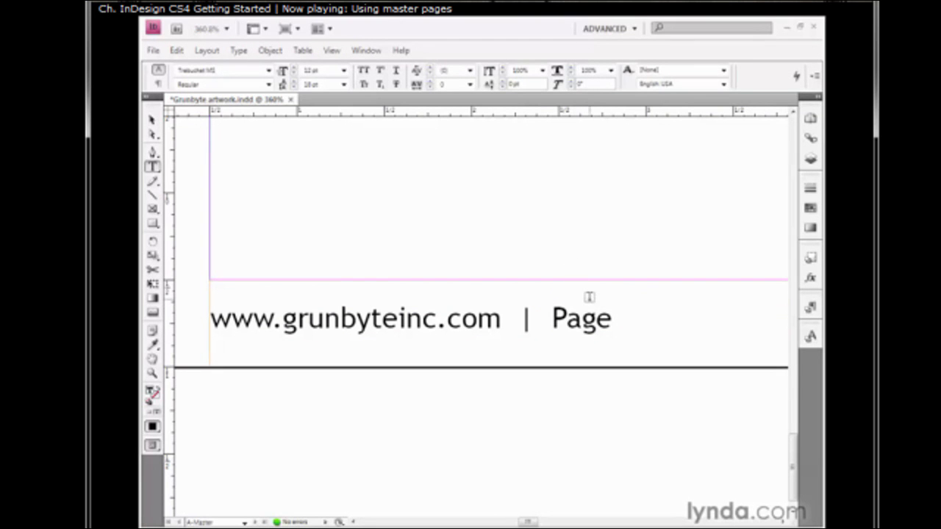
key("End")
left_click(239, 51)
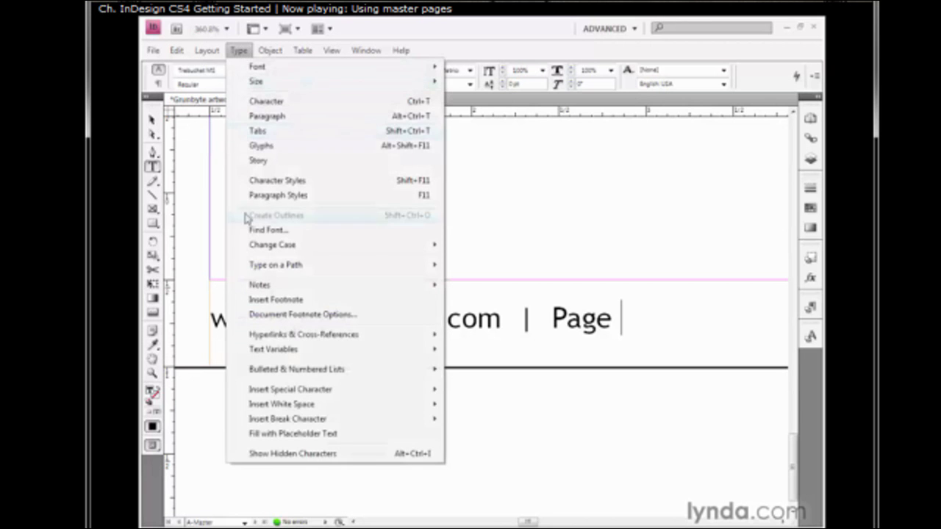
mouse_move(342, 390)
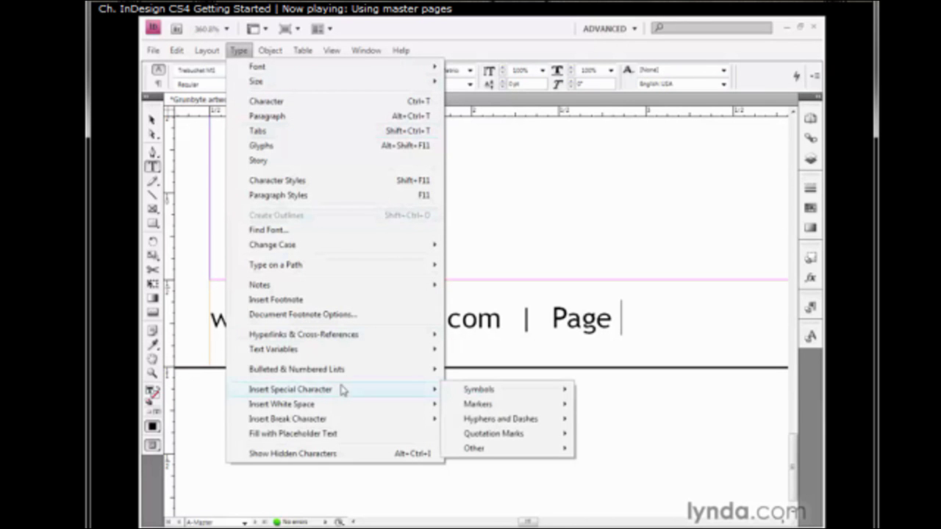
mouse_move(513, 409)
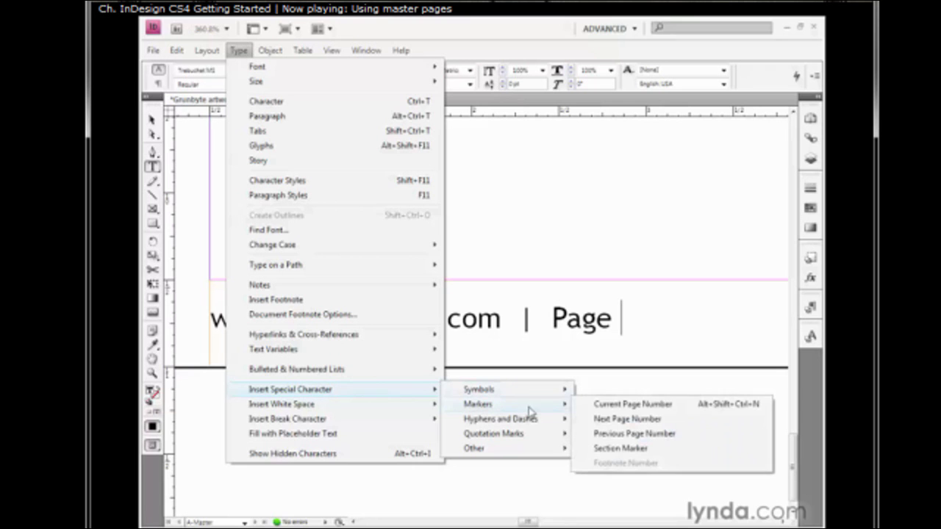
left_click(680, 414)
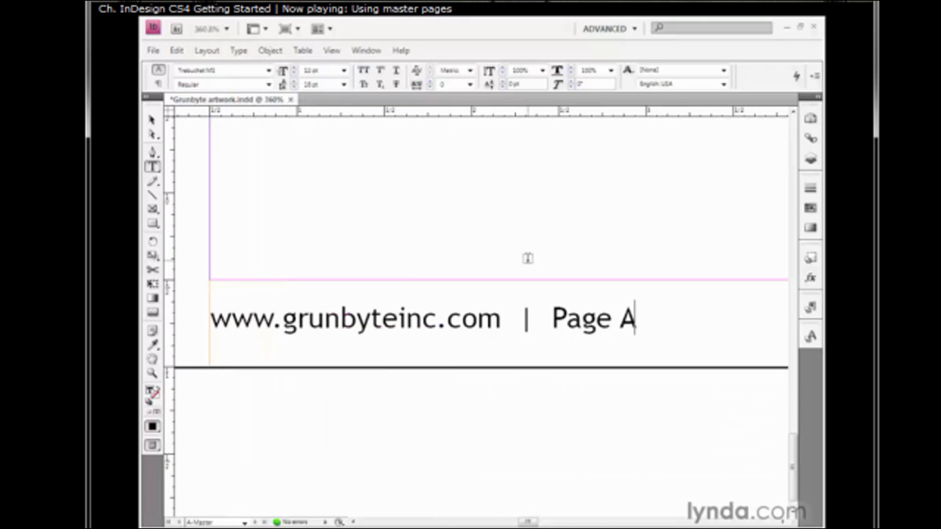
Zoom out to both master pages and Alt-drag a copy of the footer frame toward the right page
left_click(153, 120)
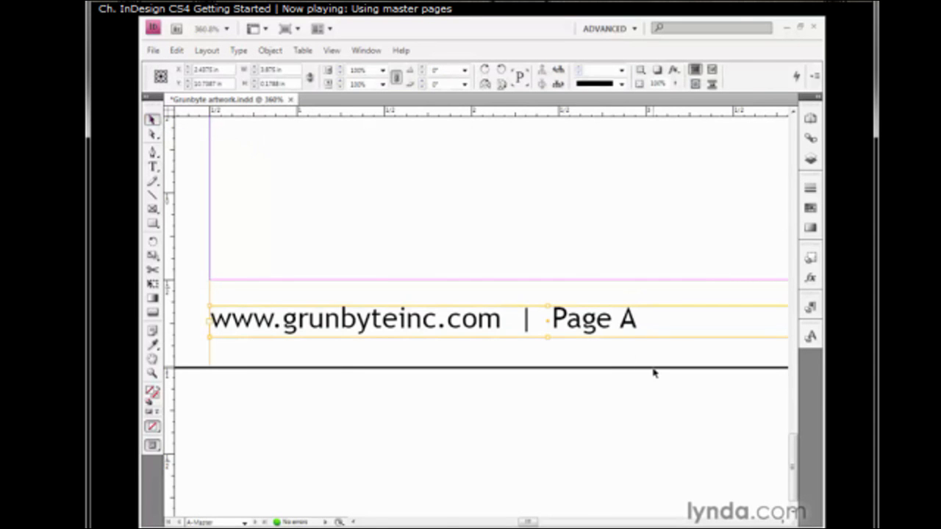
key("ctrl+1")
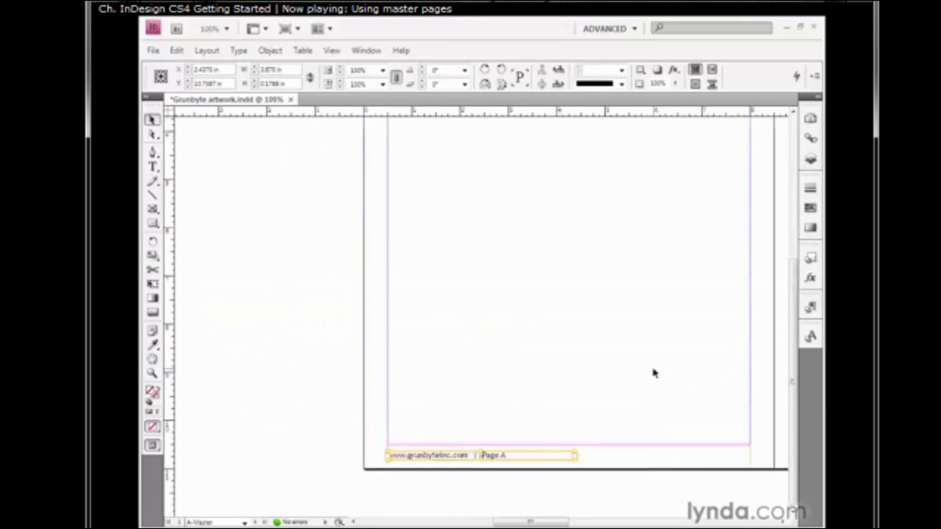
key("ctrl+minus")
left_click_drag(654, 368, 453, 366)
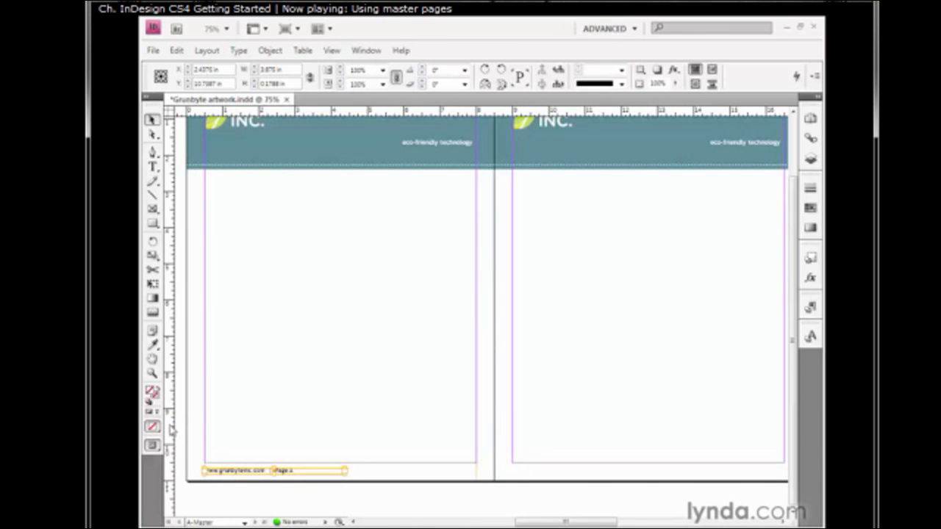
left_click_drag(171, 424, 782, 454)
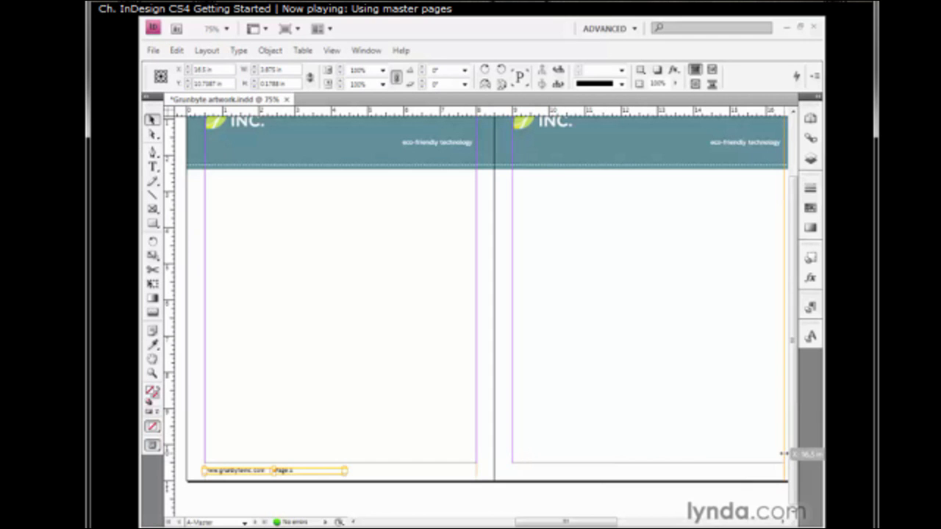
left_click_drag(784, 454, 785, 454)
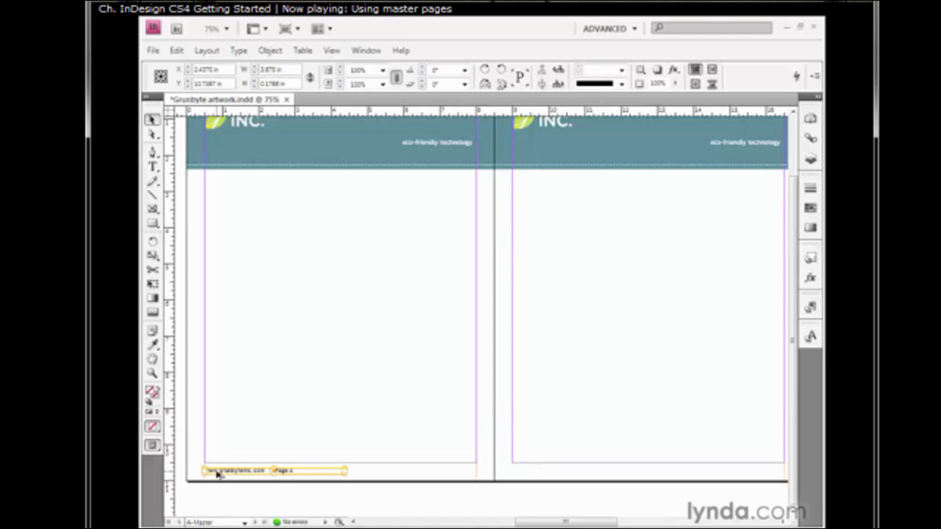
left_click_drag(217, 474, 659, 476)
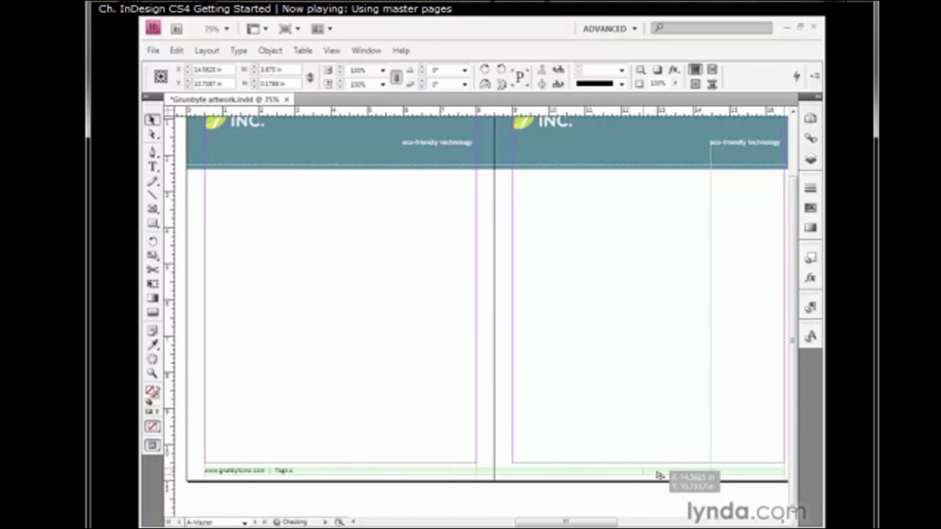
Drop the footer copy at the right page's bottom and set its text to Align Right
left_click_drag(660, 475, 660, 477)
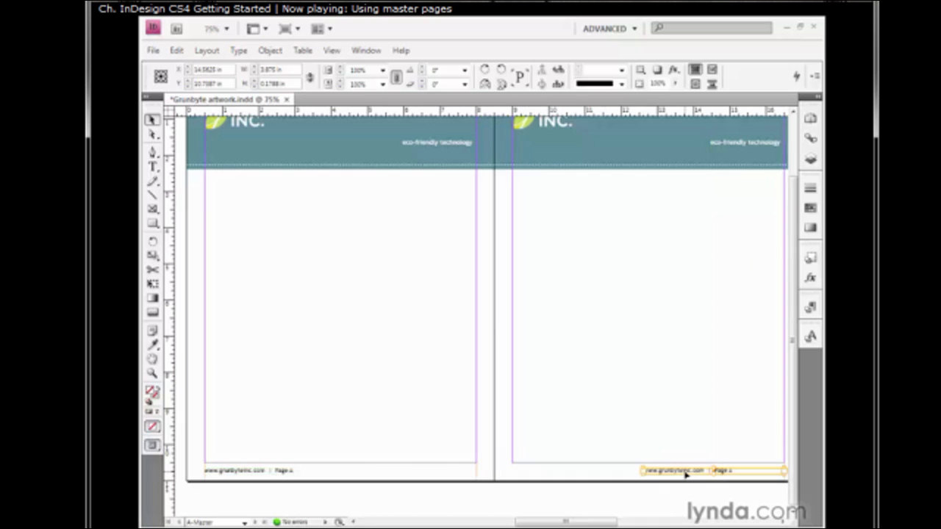
key("t")
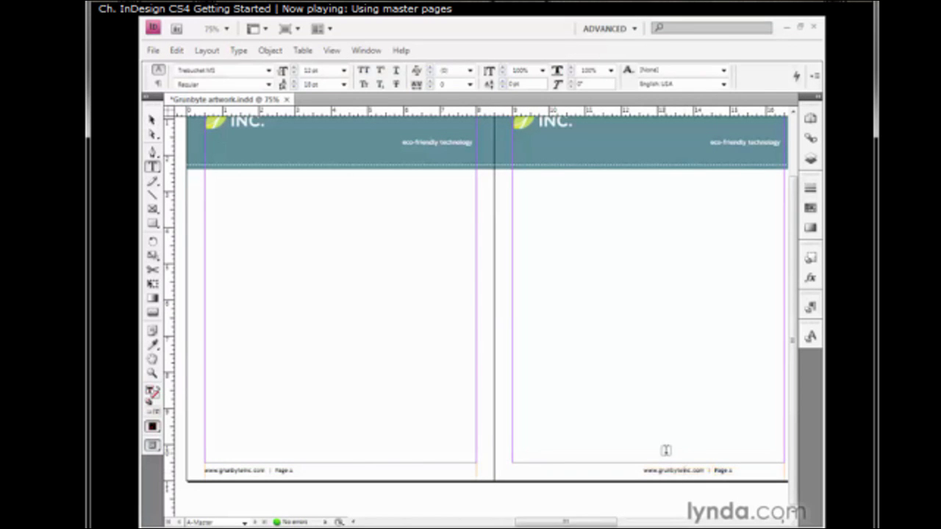
left_click(667, 450)
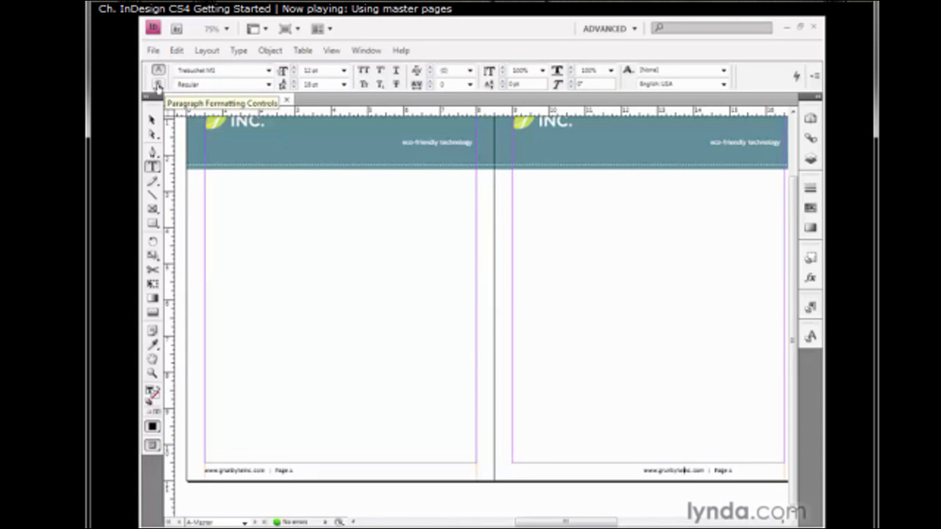
left_click(157, 84)
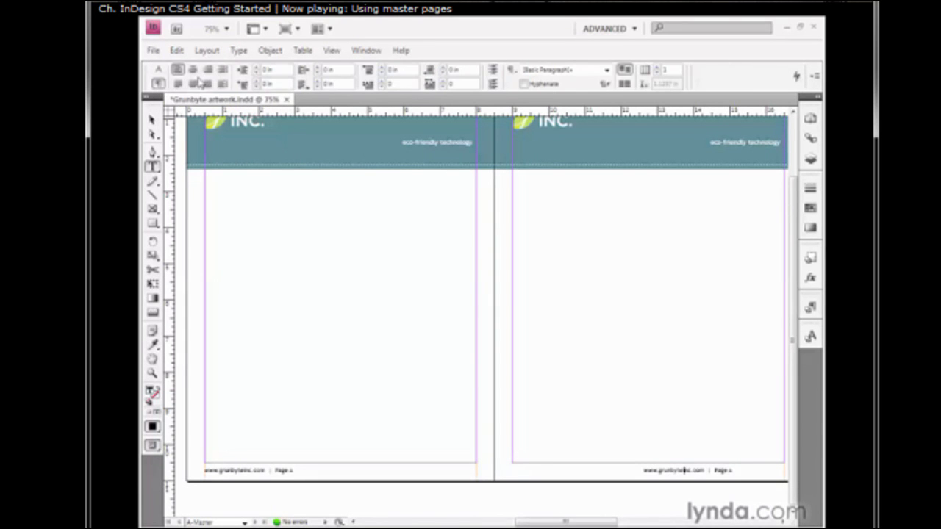
left_click(207, 70)
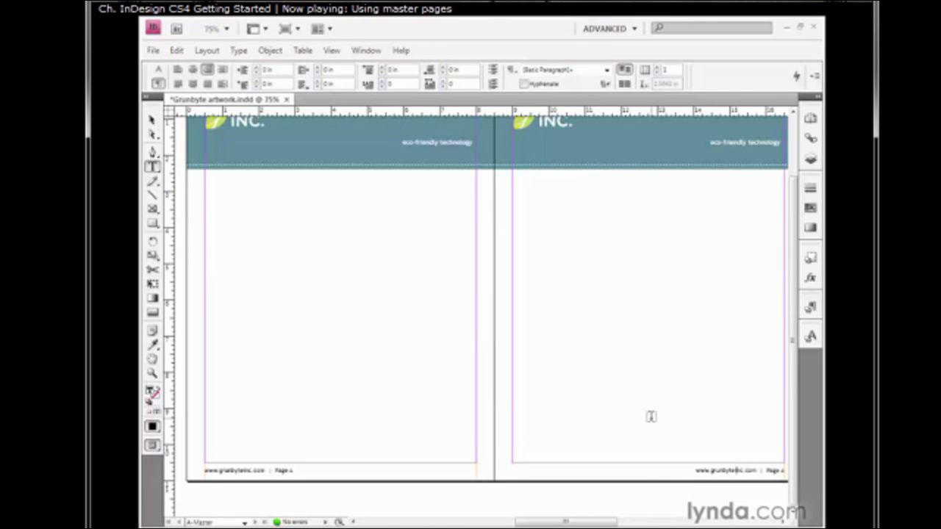
key("Escape")
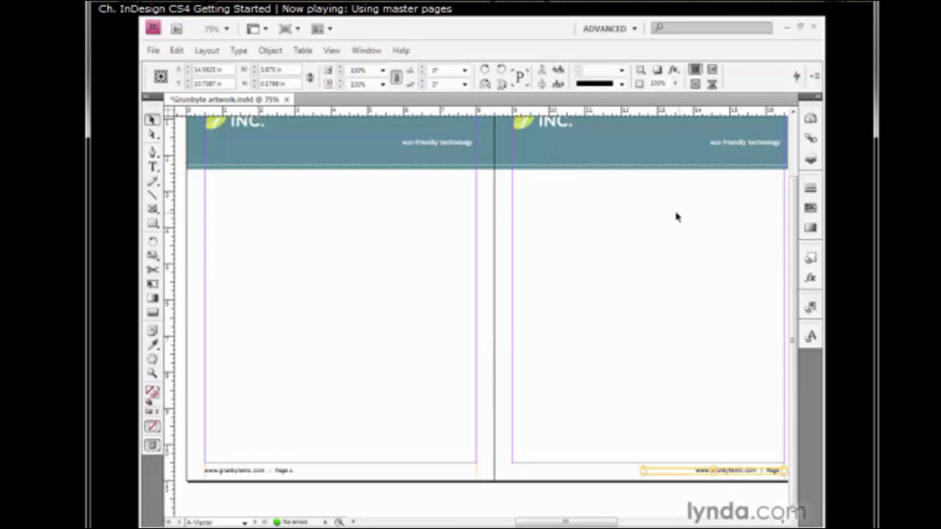
Go to the 6-7 spread in the Pages panel to check the Grünbyte banner and 'Page 6' footer
left_click(807, 125)
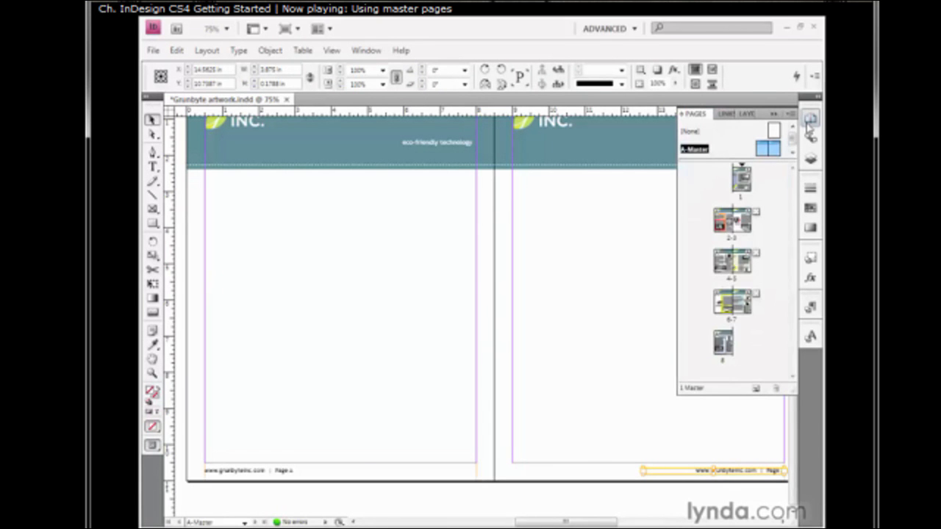
left_click(732, 322)
double_click(732, 322)
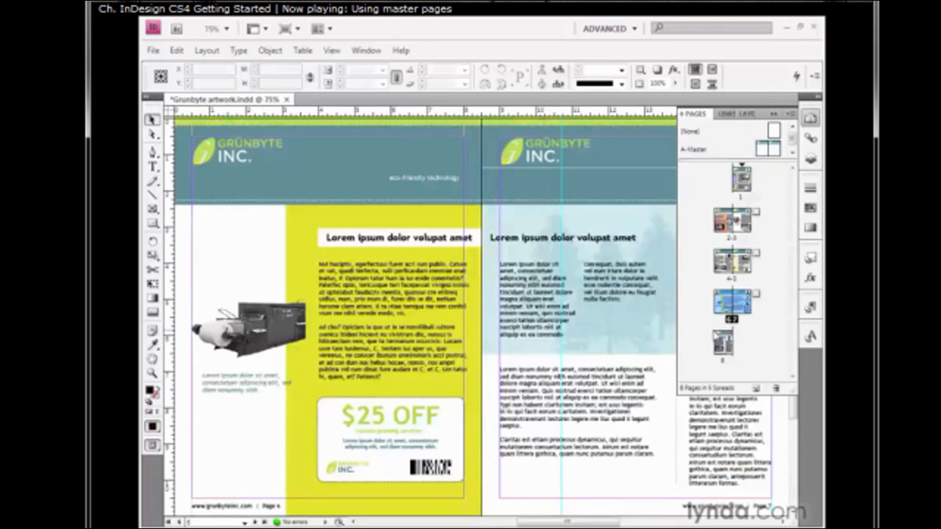
left_click(774, 114)
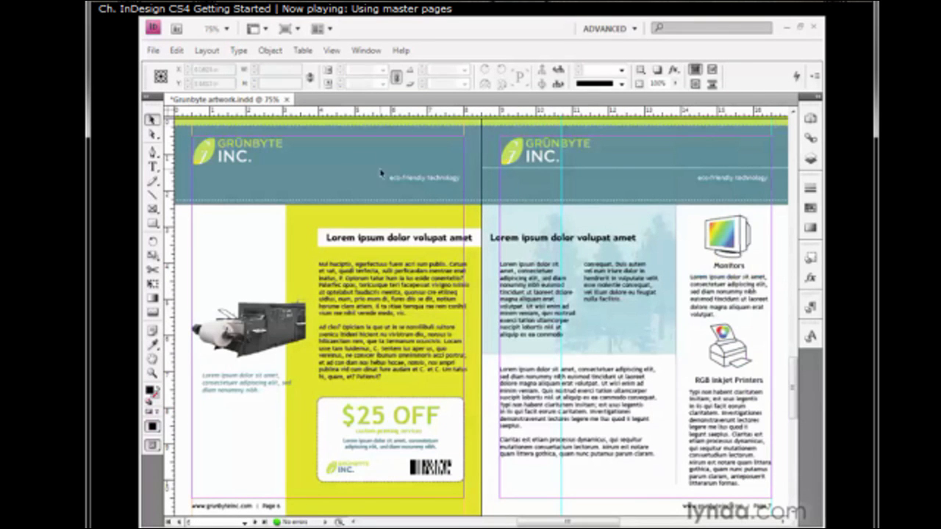